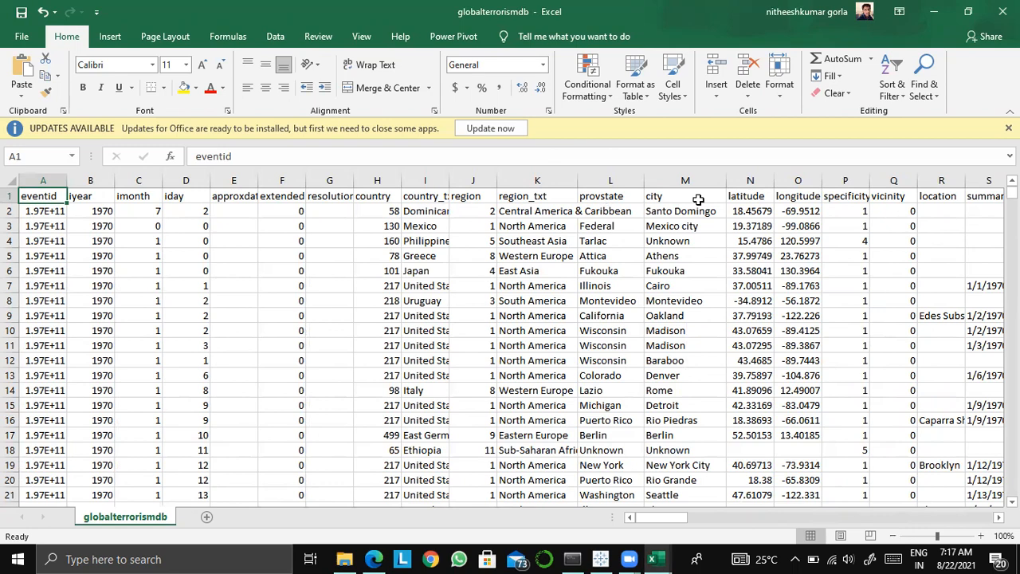
# Examine the column headers and records across the full width of the globalterrorismdb worksheet
pyautogui.moveTo(671, 525); pyautogui.dragTo(833, 526)
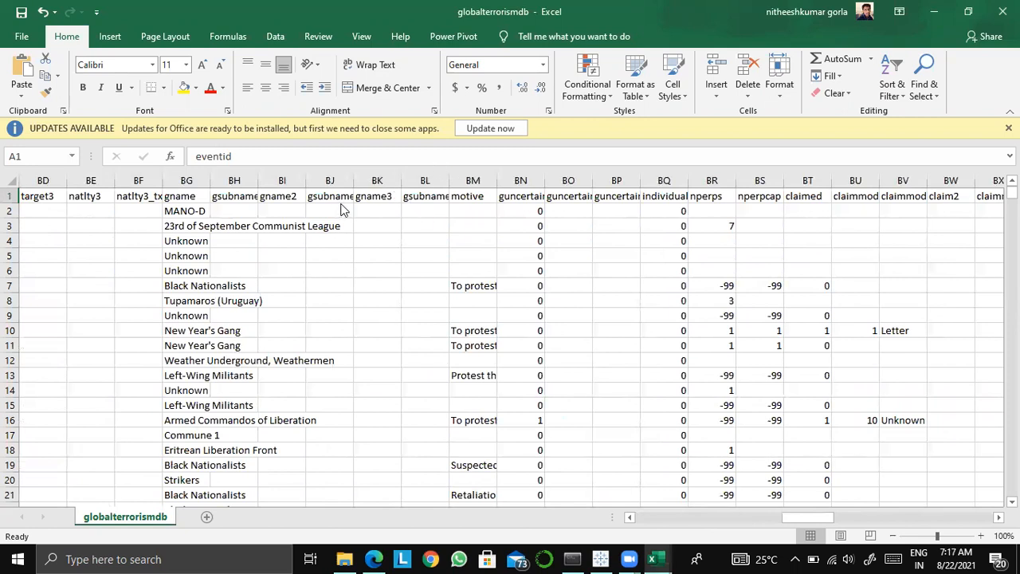
pyautogui.moveTo(817, 517); pyautogui.dragTo(879, 523)
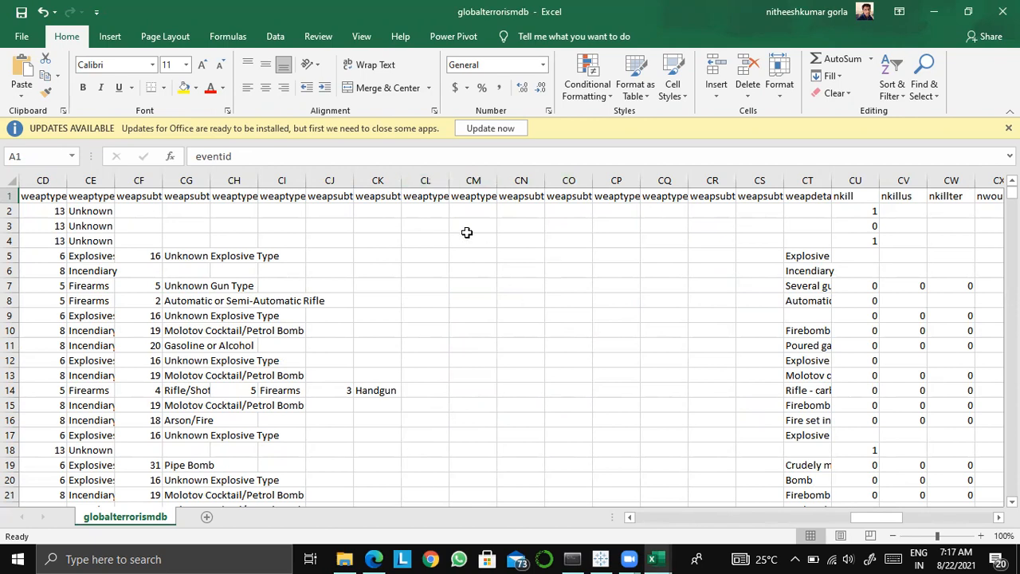
pyautogui.moveTo(876, 516); pyautogui.dragTo(687, 514)
pyautogui.moveTo(659, 549)
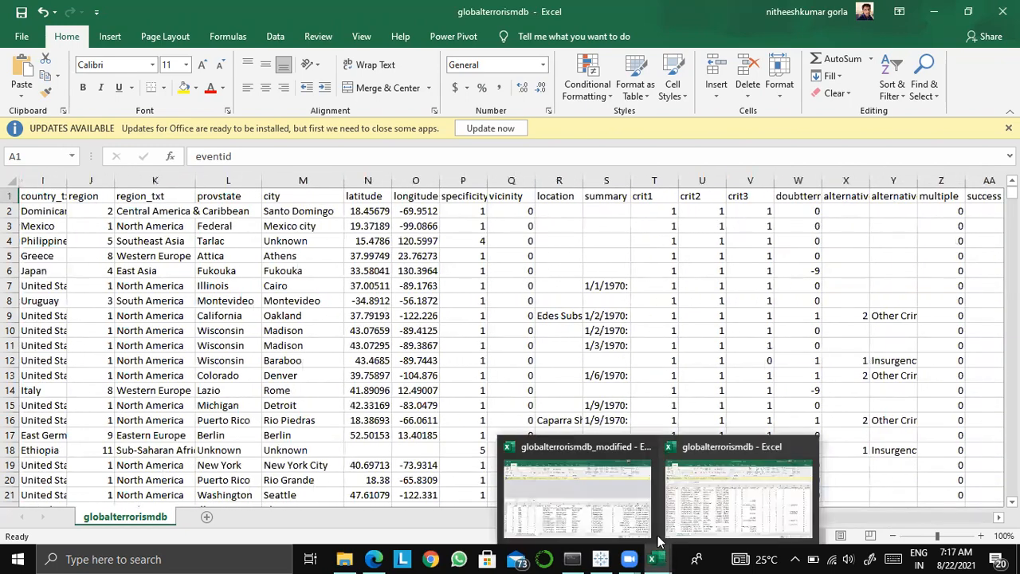
# Switch to the Global-Terrorism Jupyter notebook in the browser and review the data.head() and data.columns outputs
pyautogui.click(373, 558)
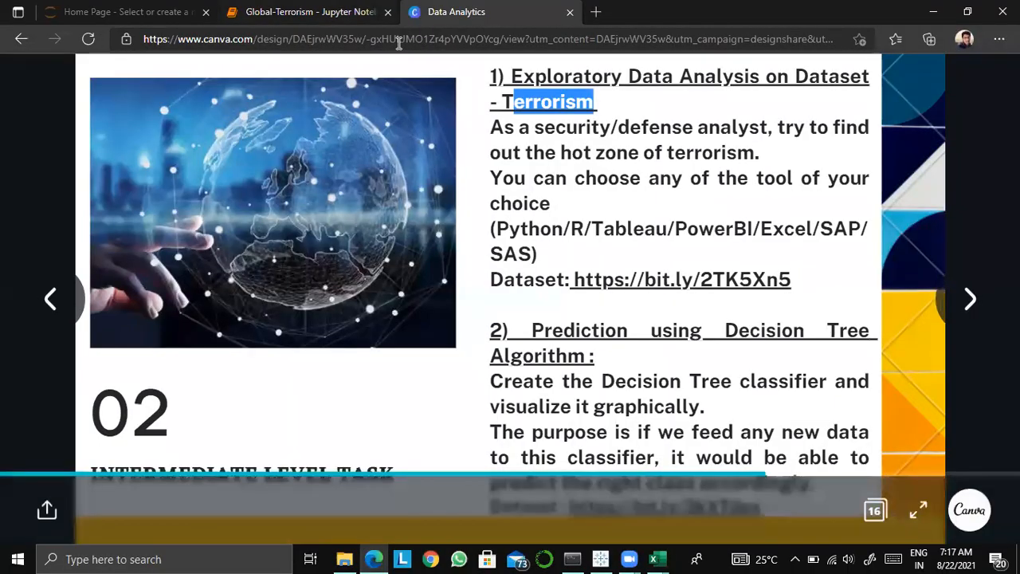
pyautogui.click(311, 12)
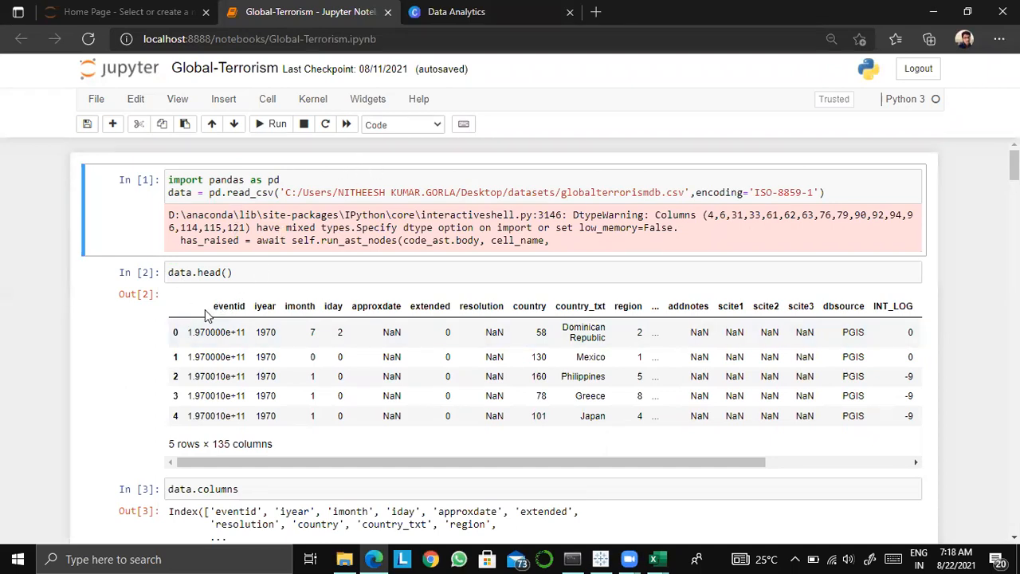
pyautogui.doubleClick(244, 311)
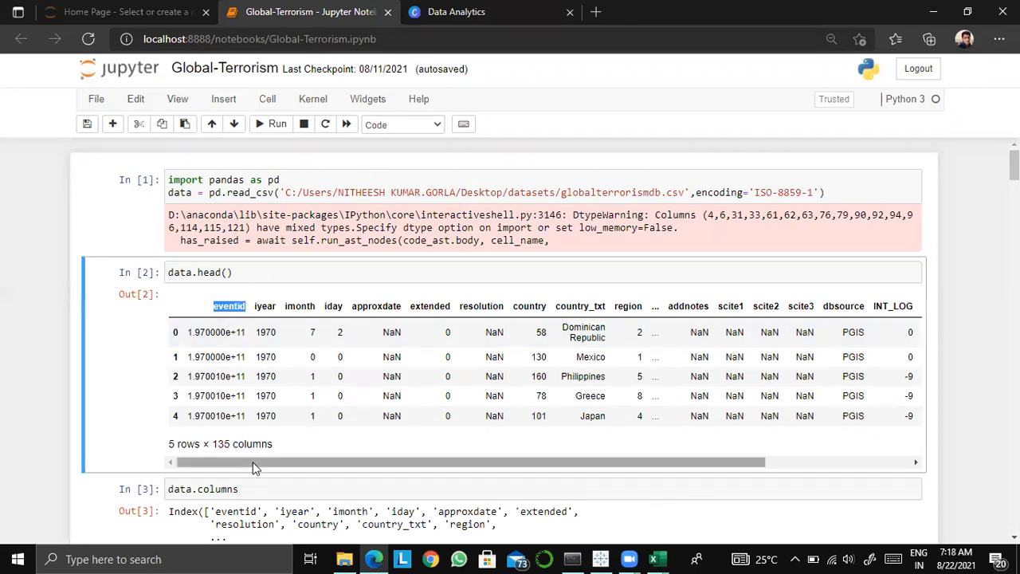
pyautogui.moveTo(212, 448); pyautogui.dragTo(465, 478)
pyautogui.scroll(-2, 412, 399)
pyautogui.scroll(-1, 182, 289)
pyautogui.moveTo(167, 305); pyautogui.dragTo(479, 381)
pyautogui.click(494, 395)
pyautogui.scroll(-3, 473, 390)
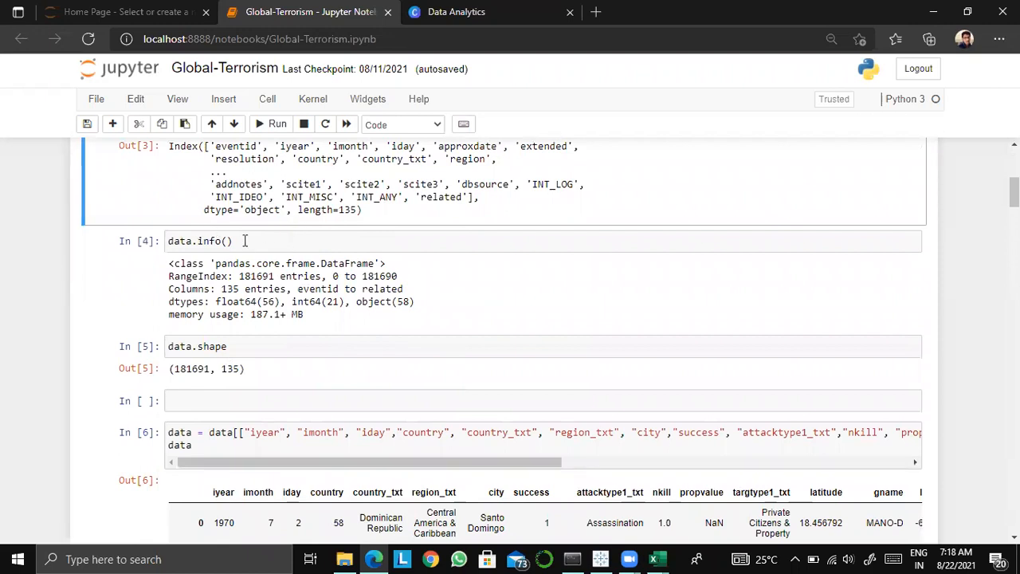
# Review the entry and column counts in the data.info() and data.shape outputs of the original dataset
pyautogui.moveTo(243, 239); pyautogui.dragTo(163, 236)
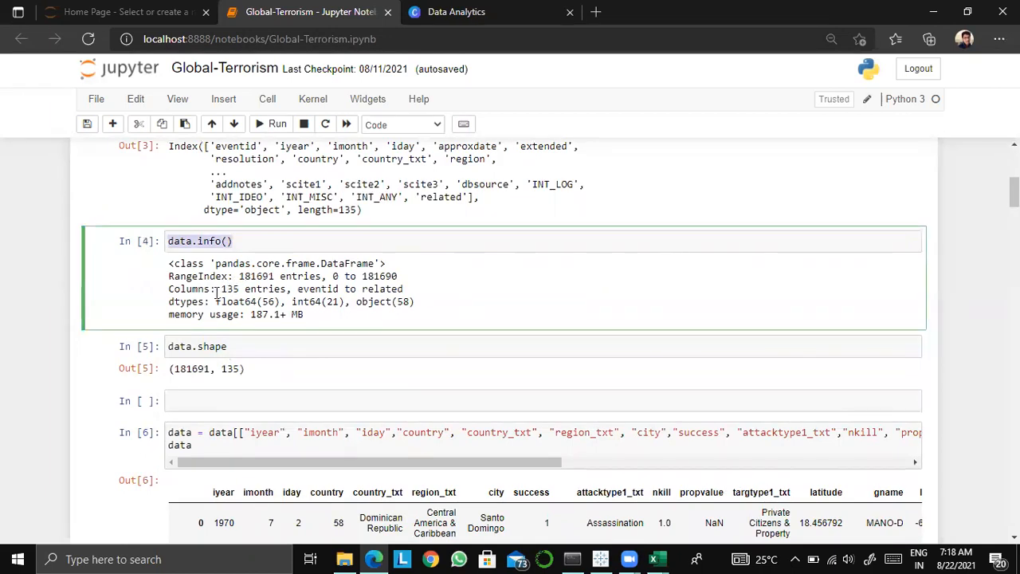
pyautogui.moveTo(218, 292); pyautogui.dragTo(276, 276)
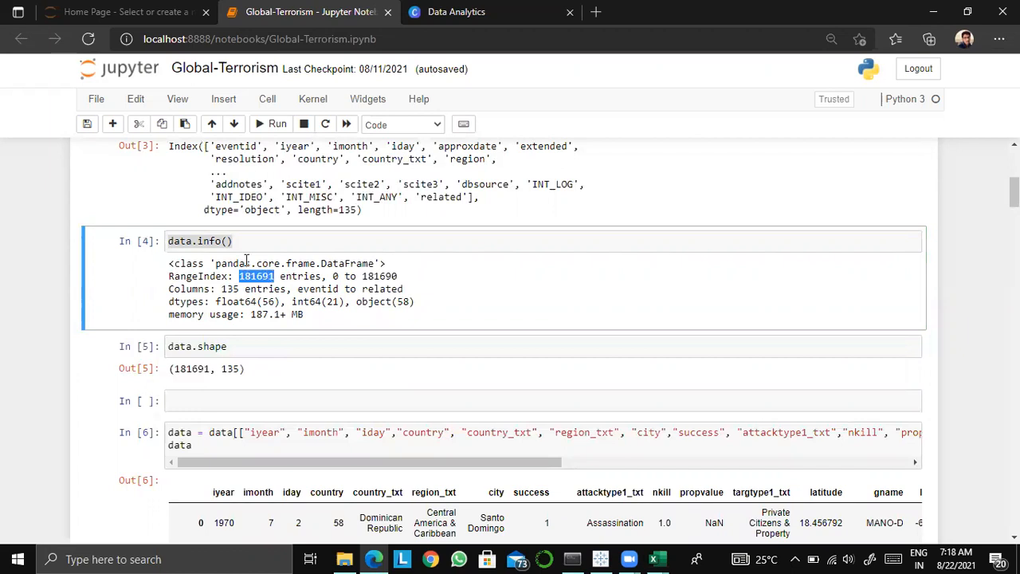
pyautogui.scroll(-2, 230, 308)
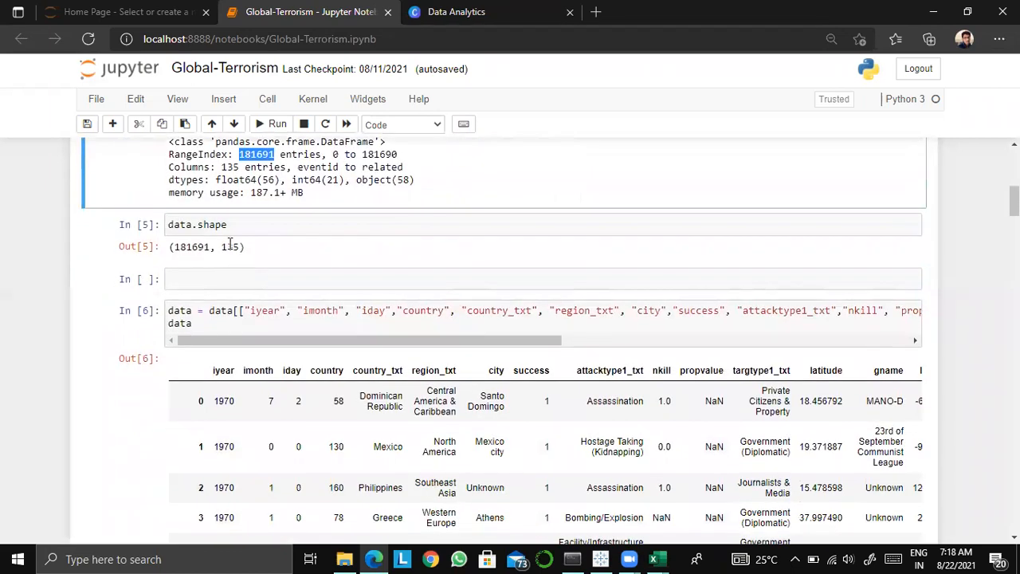
pyautogui.moveTo(245, 228); pyautogui.dragTo(167, 226)
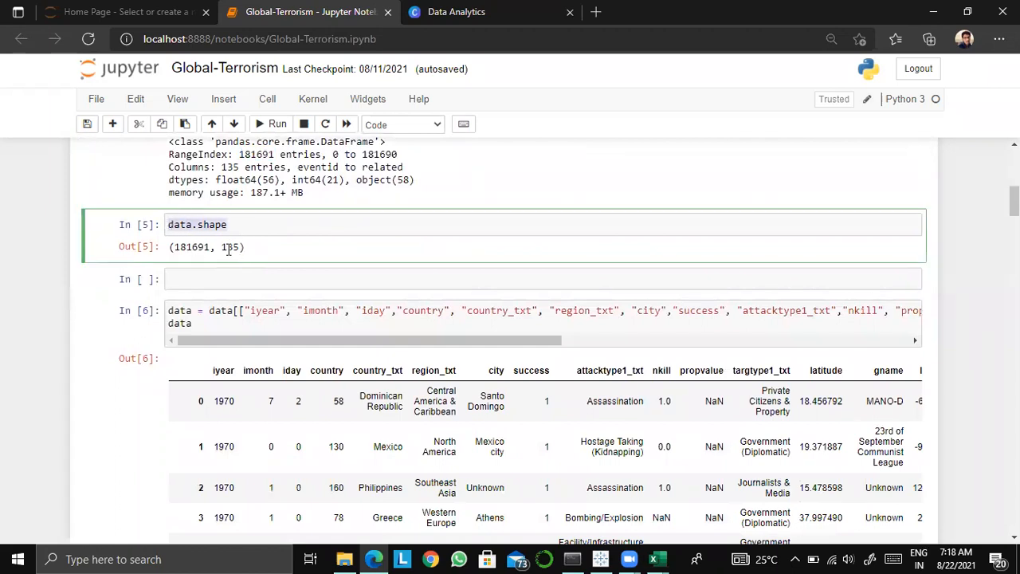
pyautogui.moveTo(221, 247); pyautogui.dragTo(242, 247)
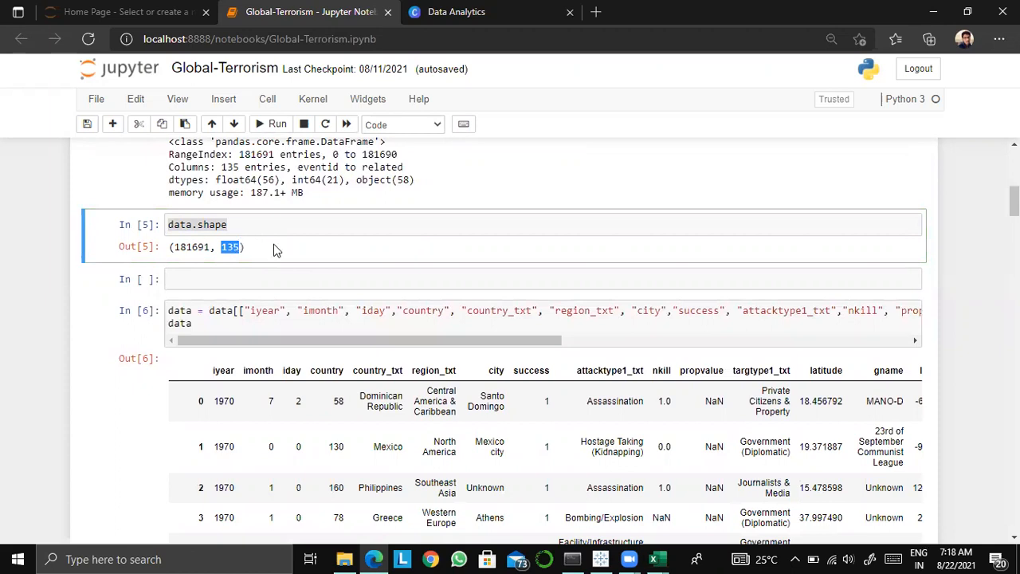
# Examine the cell that selects a subset of columns, its output table and the data.shape output below it
pyautogui.scroll(-1, 320, 247)
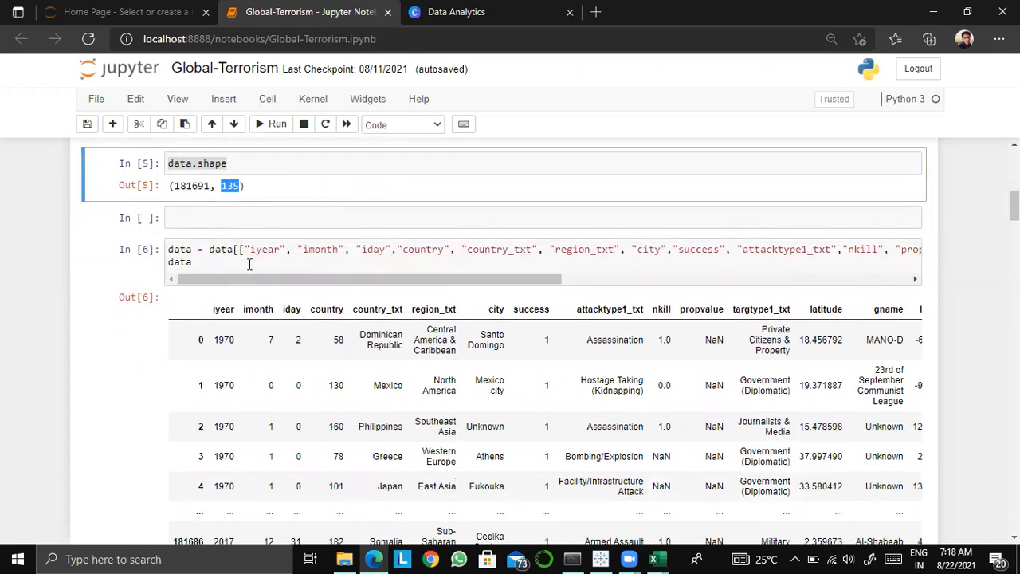
pyautogui.moveTo(316, 285); pyautogui.dragTo(262, 255)
pyautogui.moveTo(546, 282); pyautogui.dragTo(928, 313)
pyautogui.scroll(-3, 263, 310)
pyautogui.scroll(2, 232, 319)
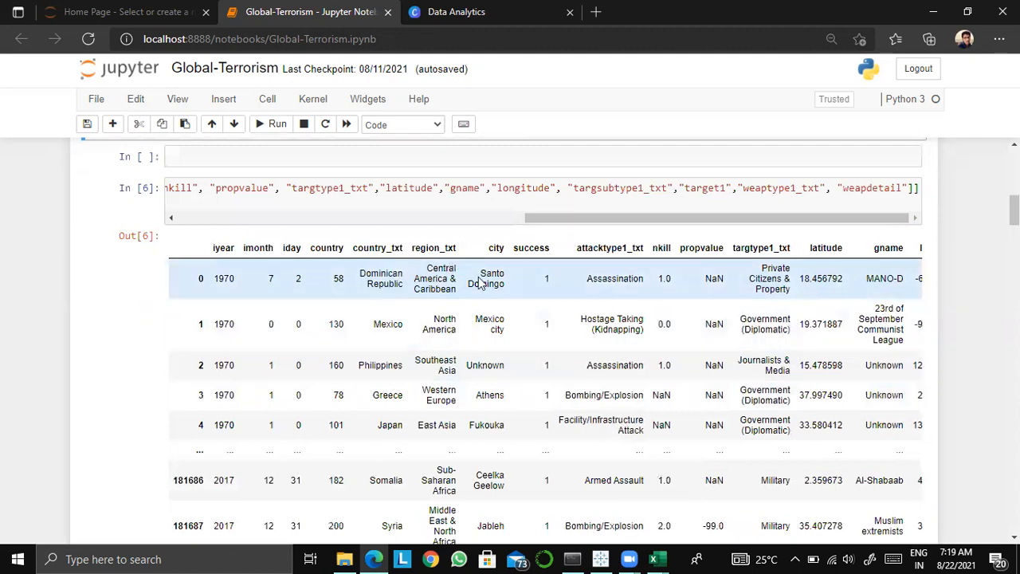
pyautogui.scroll(-5, 471, 337)
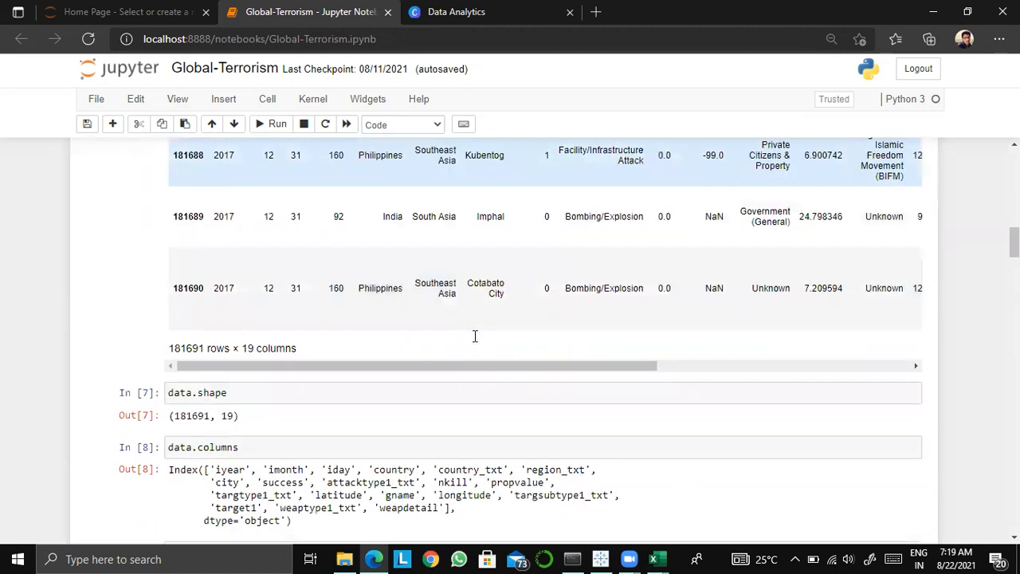
pyautogui.scroll(-2, 240, 360)
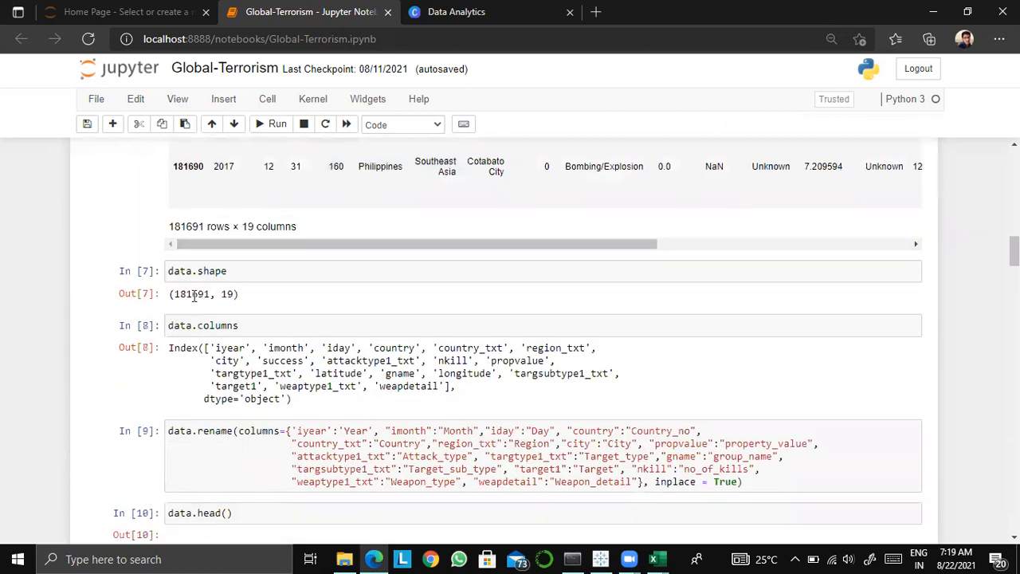
pyautogui.moveTo(217, 293); pyautogui.dragTo(239, 293)
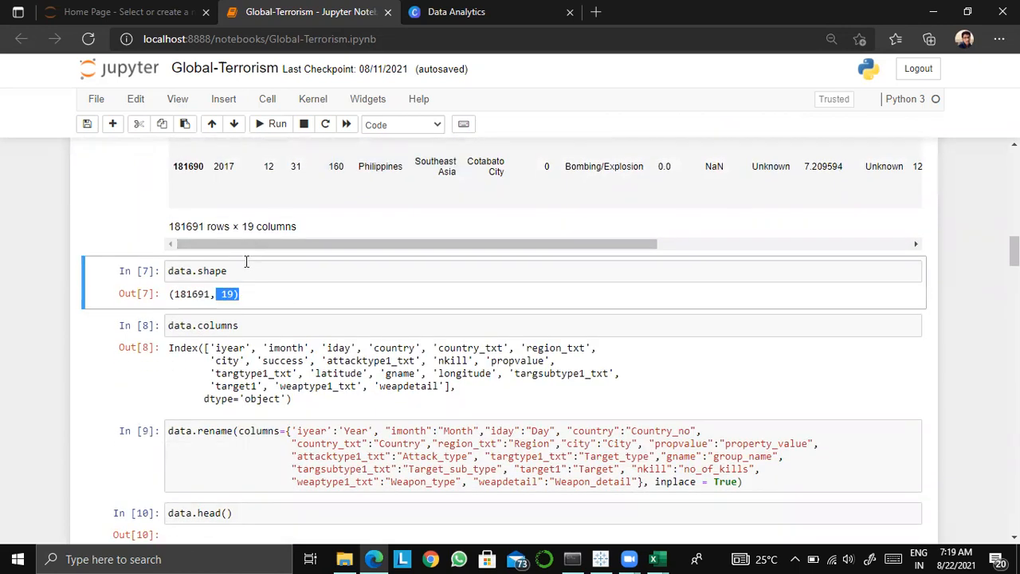
# Review the data.rename cell and compare it with the renamed column headers in the data.head() output
pyautogui.scroll(-2, 246, 263)
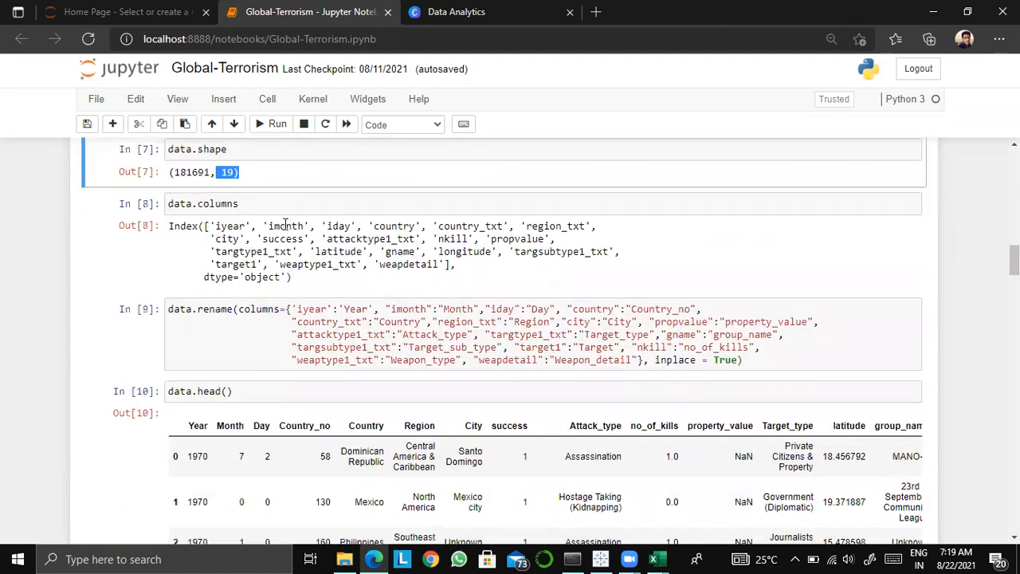
pyautogui.doubleClick(316, 309)
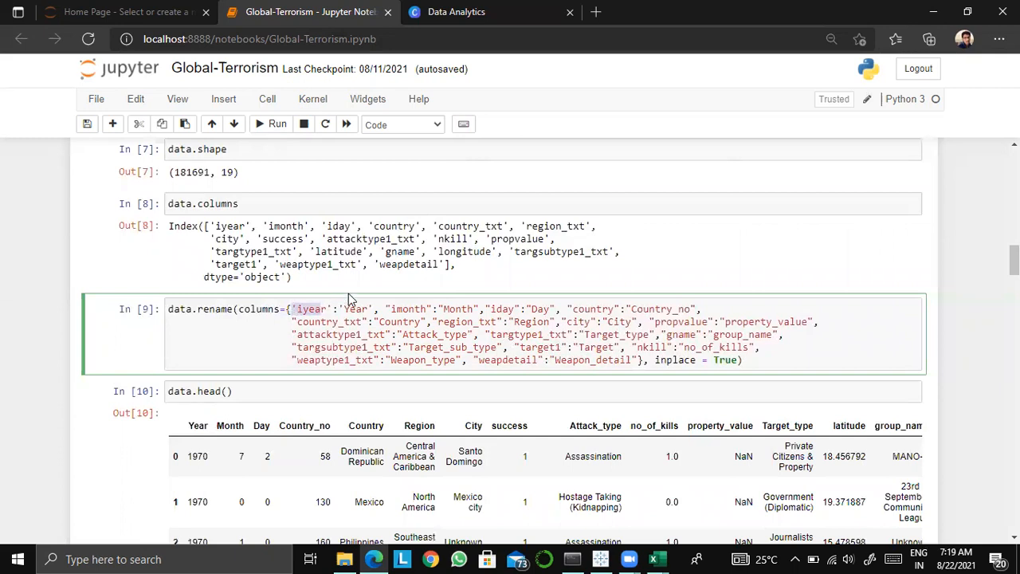
pyautogui.scroll(-3, 382, 309)
pyautogui.scroll(2, 385, 270)
pyautogui.scroll(-2, 239, 255)
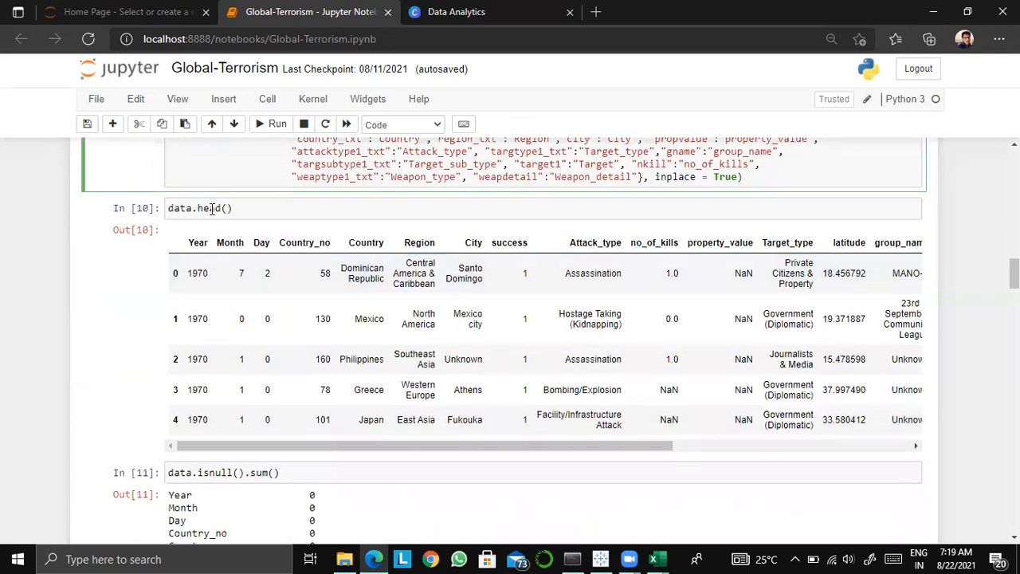
pyautogui.moveTo(189, 245); pyautogui.dragTo(864, 257)
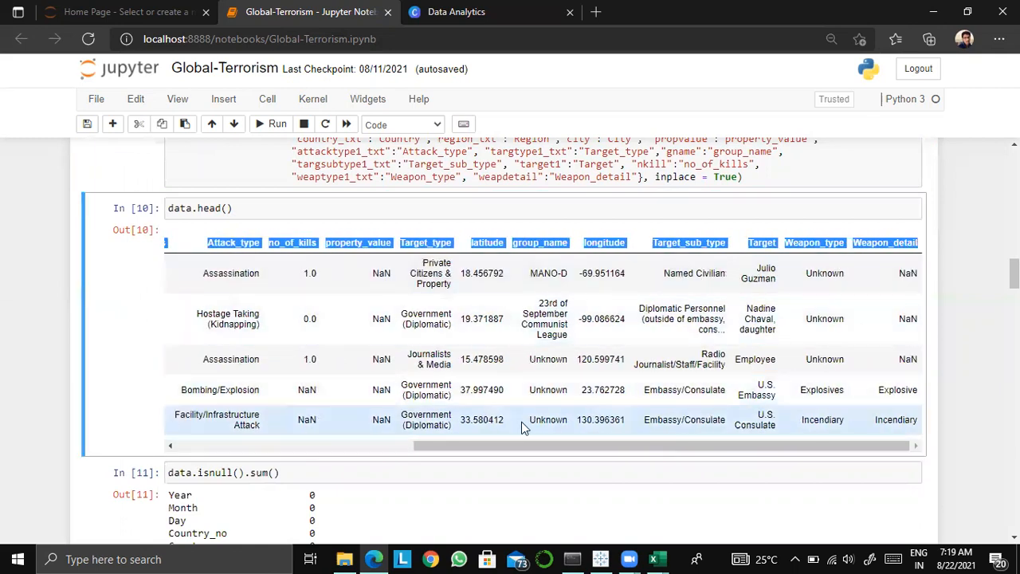
pyautogui.hscroll(-5, 382, 422)
pyautogui.scroll(-1, 252, 355)
# Examine the data.isnull().sum() output and the fillna cell for City, Target, property_value and no_of_kills
pyautogui.scroll(-3, 251, 354)
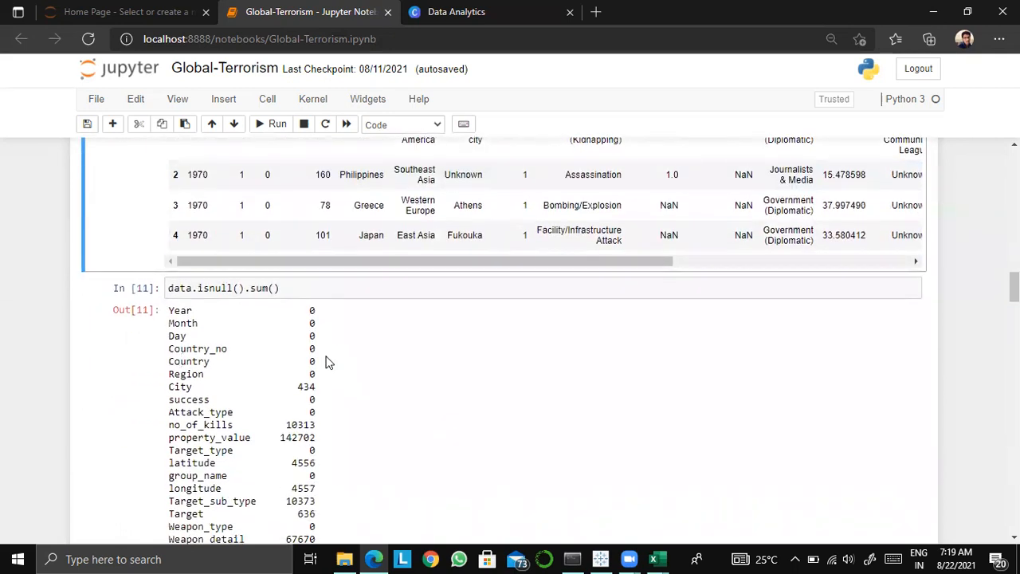
pyautogui.scroll(-3, 325, 361)
pyautogui.moveTo(288, 305); pyautogui.dragTo(326, 325)
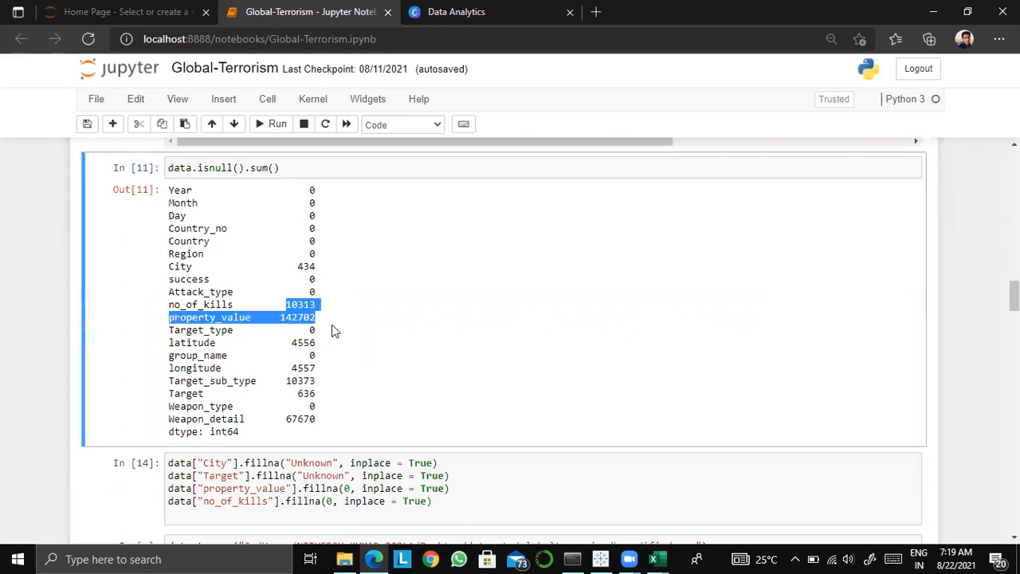
pyautogui.scroll(3, 334, 331)
pyautogui.scroll(-8, 334, 332)
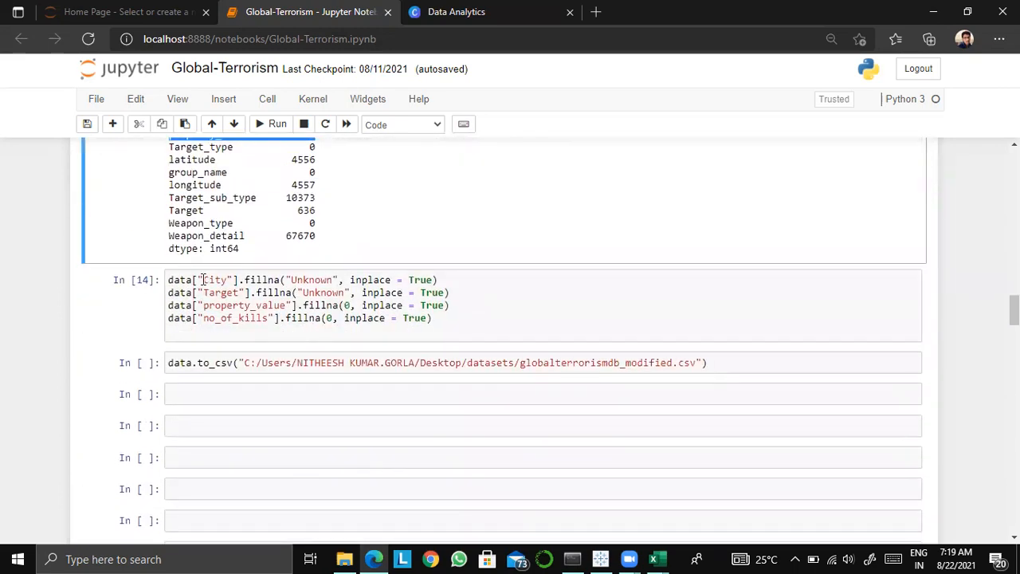
pyautogui.scroll(3, 306, 407)
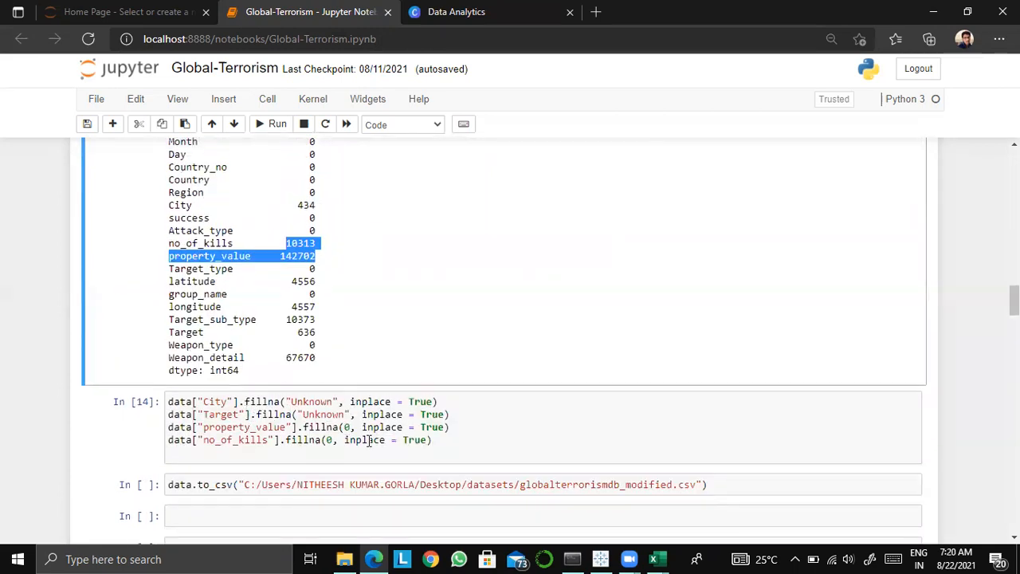
pyautogui.scroll(-2, 369, 440)
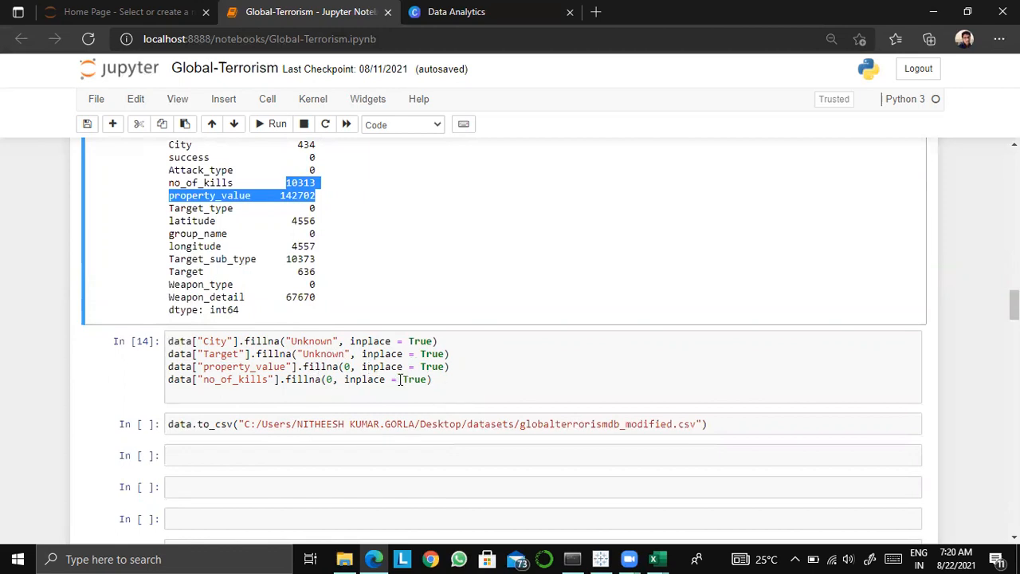
pyautogui.scroll(-2, 400, 380)
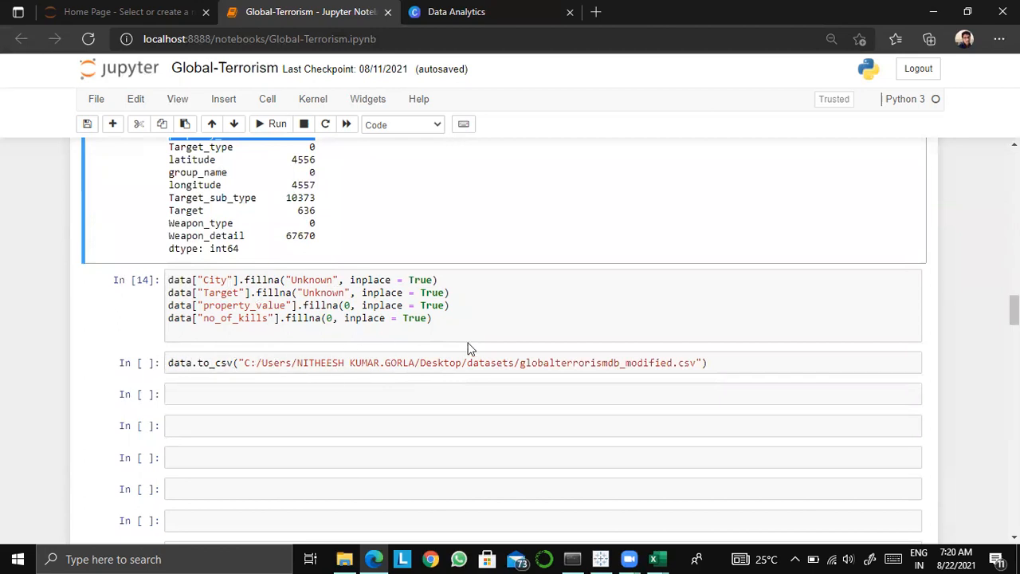
# Highlight the globalterrorismdb_modified.csv file name in the data.to_csv cell and switch to that workbook in Excel
pyautogui.moveTo(521, 364); pyautogui.dragTo(696, 365)
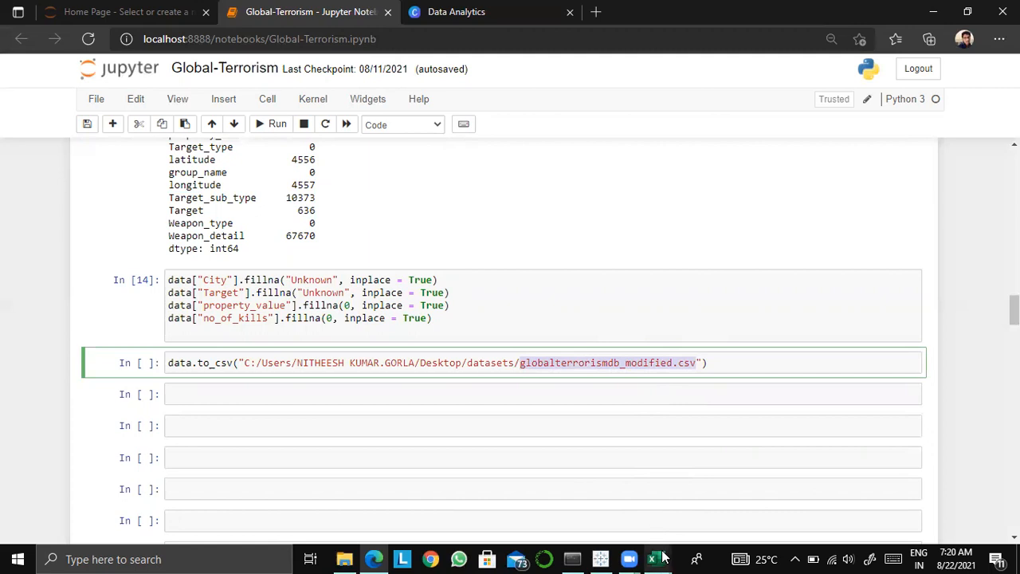
pyautogui.moveTo(666, 558)
pyautogui.click(566, 491)
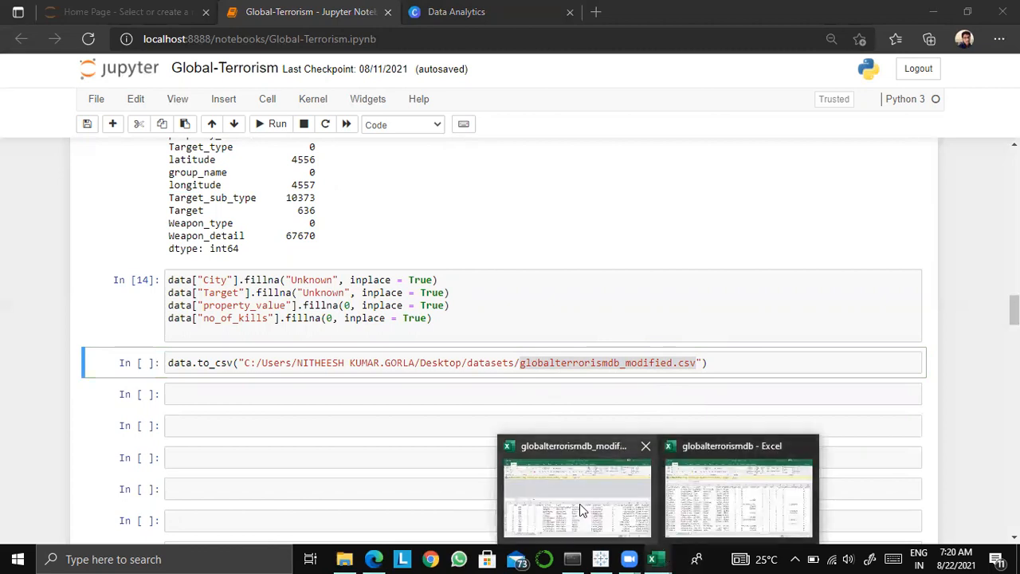
pyautogui.moveTo(653, 559)
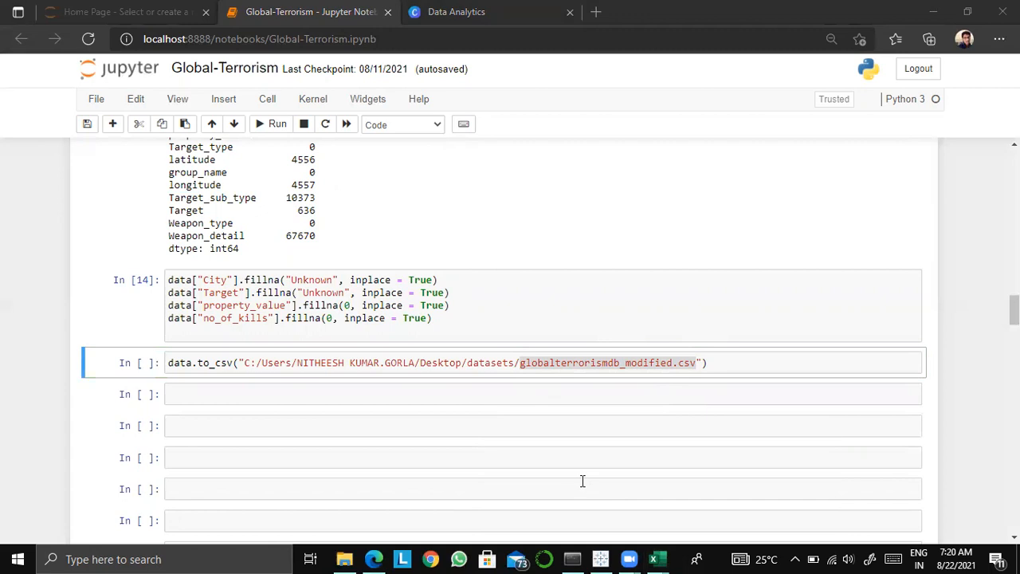
pyautogui.click(931, 13)
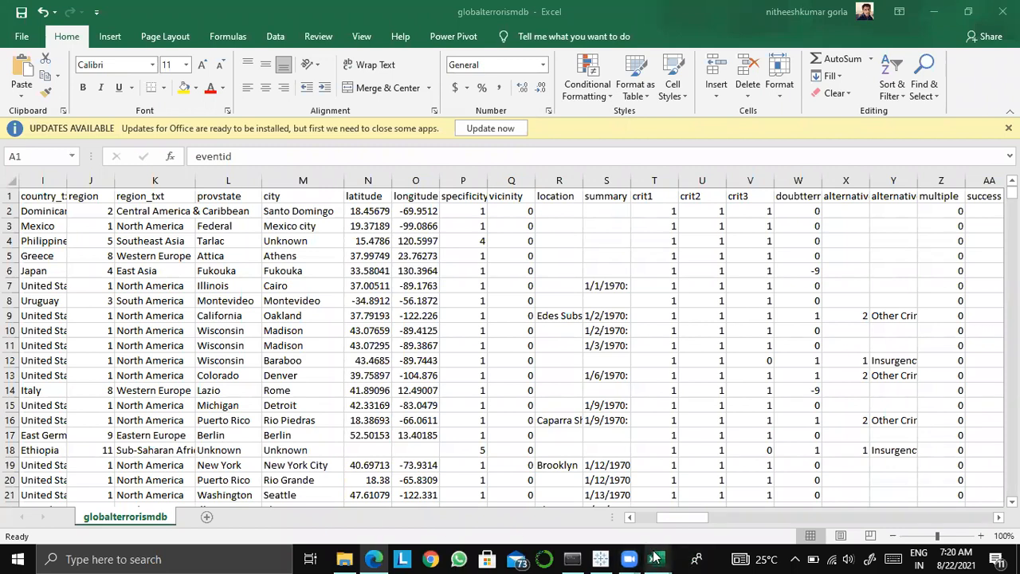
pyautogui.moveTo(654, 555)
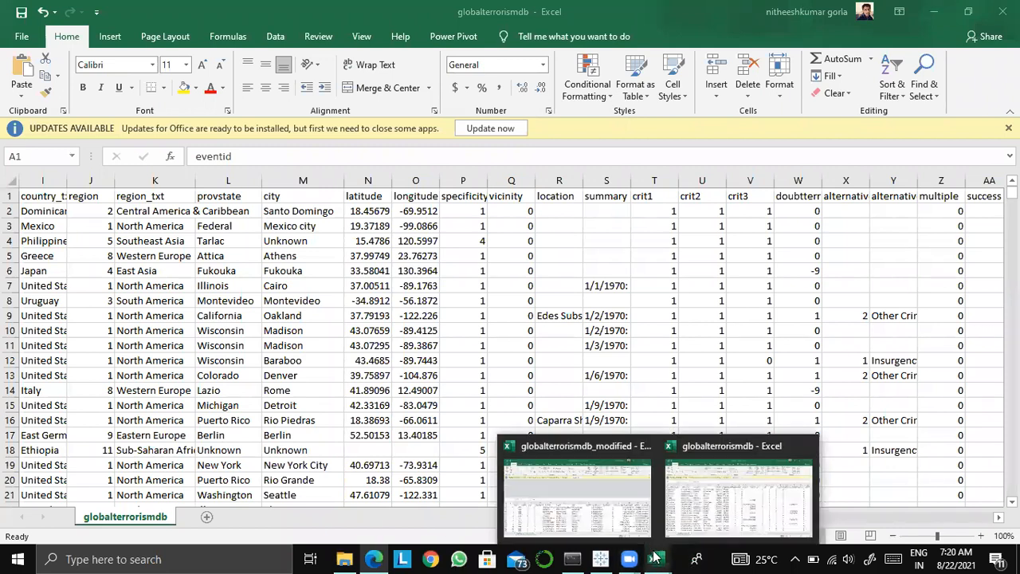
pyautogui.click(545, 490)
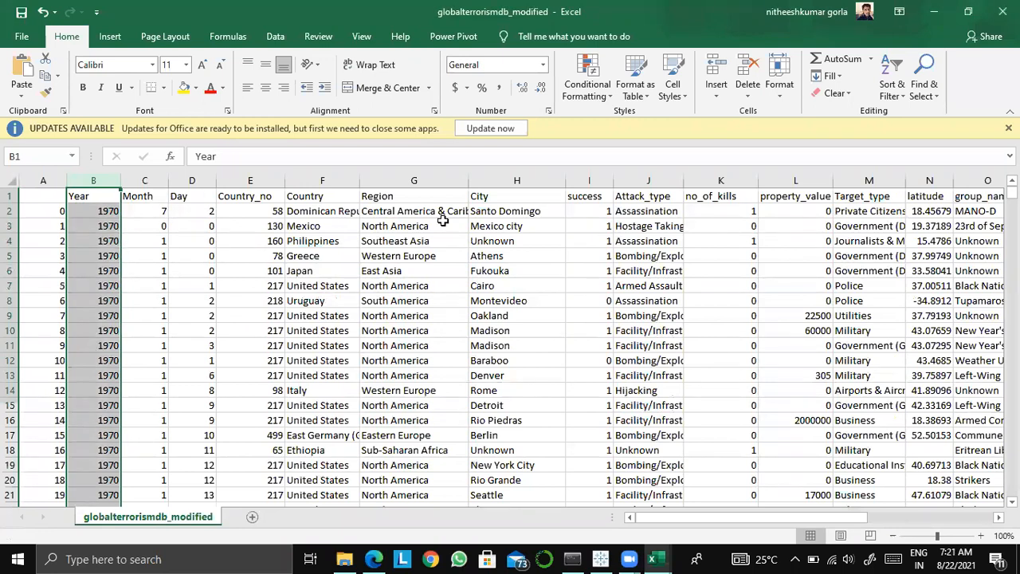
# Review all columns of the globalterrorismdb_modified worksheet and slightly widen the Weapon_type column
pyautogui.moveTo(690, 518); pyautogui.dragTo(828, 518)
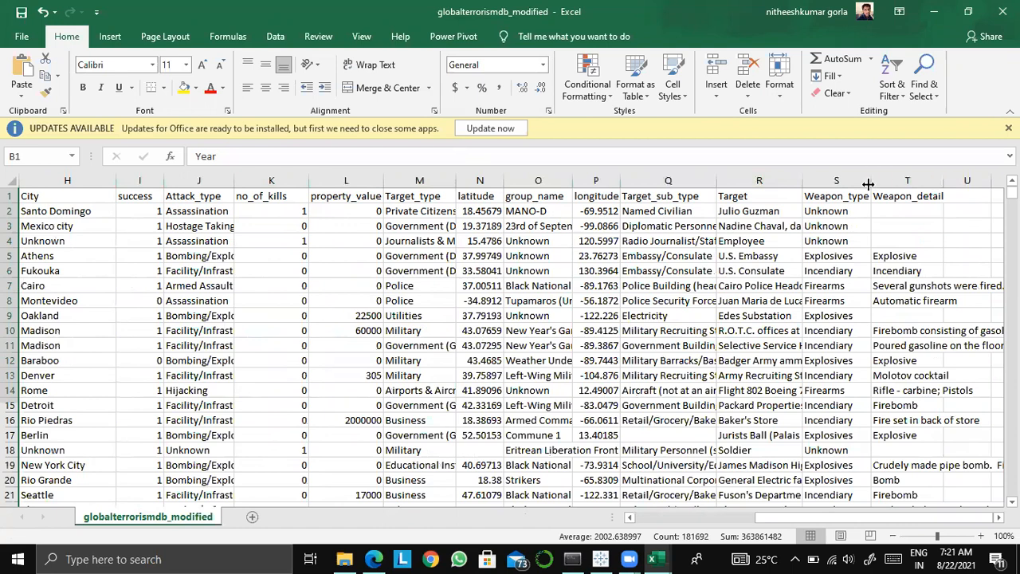
pyautogui.moveTo(871, 178); pyautogui.dragTo(877, 253)
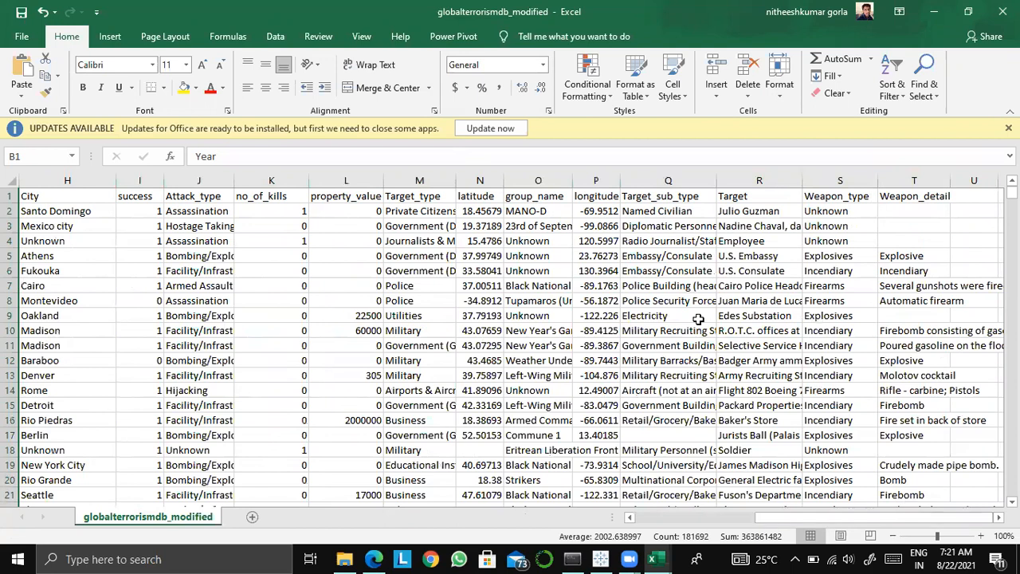
pyautogui.click(721, 521)
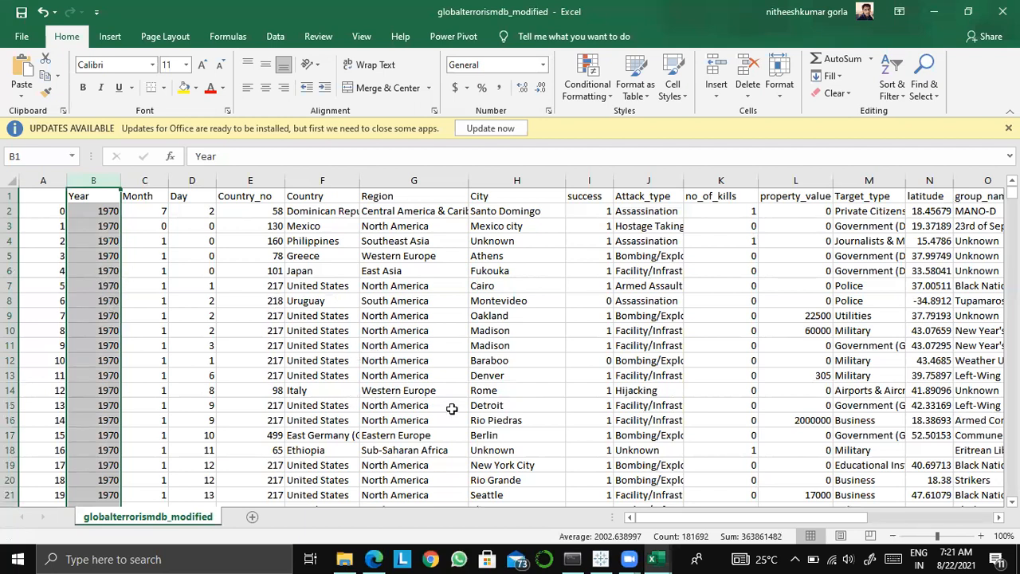
# Switch to Tableau Public and start presentation mode for the Global Terrorim Analysis 1970-2017 story
pyautogui.click(598, 558)
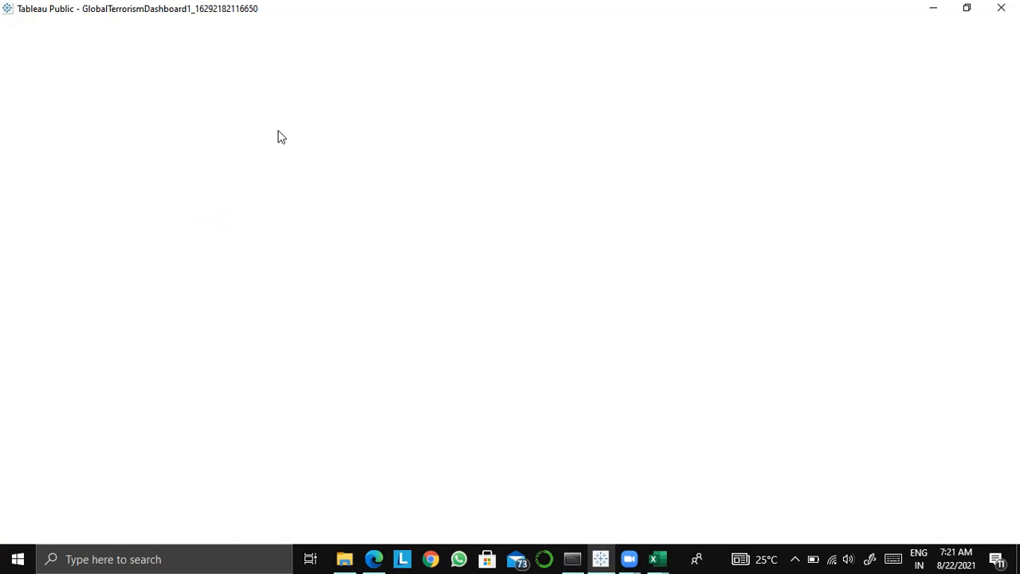
pyautogui.moveTo(601, 557)
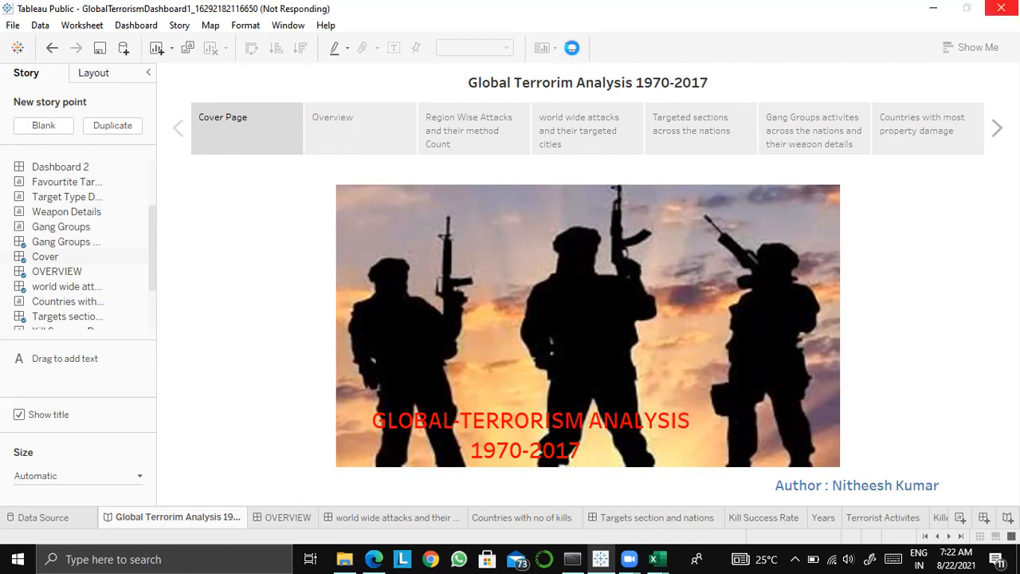
pyautogui.click(571, 48)
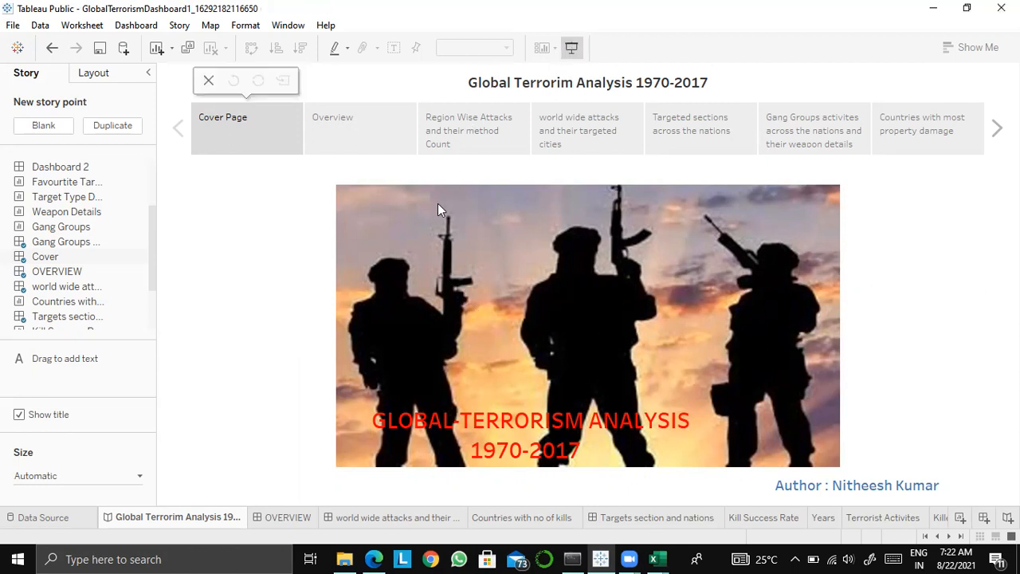